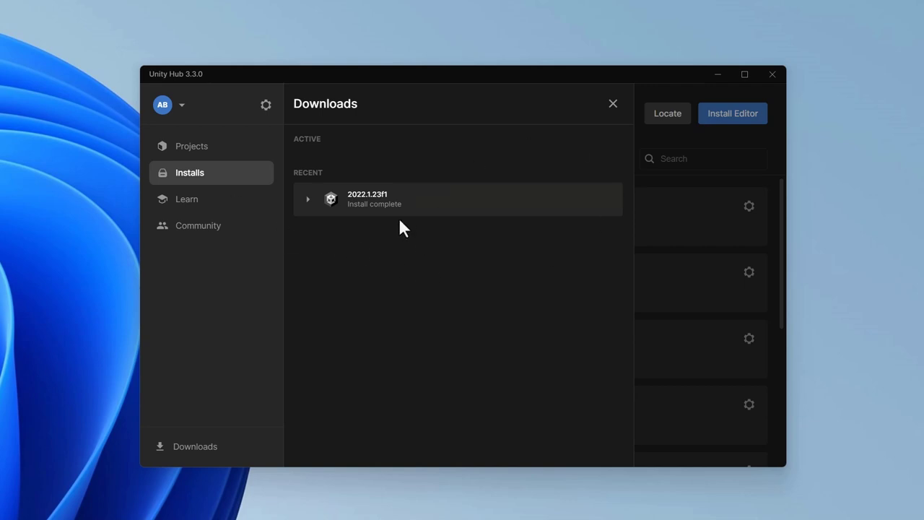
Review the 2022.1.23f1 install details, then start a new project from the Projects list
click(307, 207)
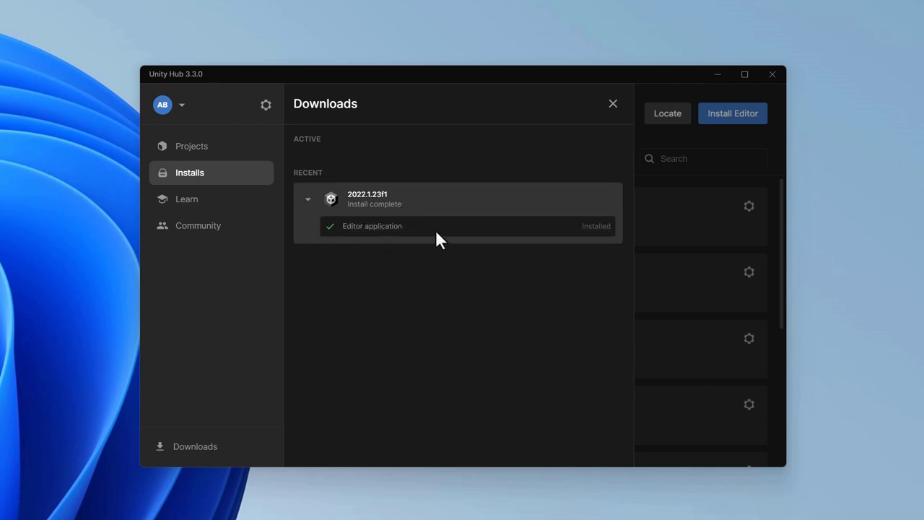
click(308, 202)
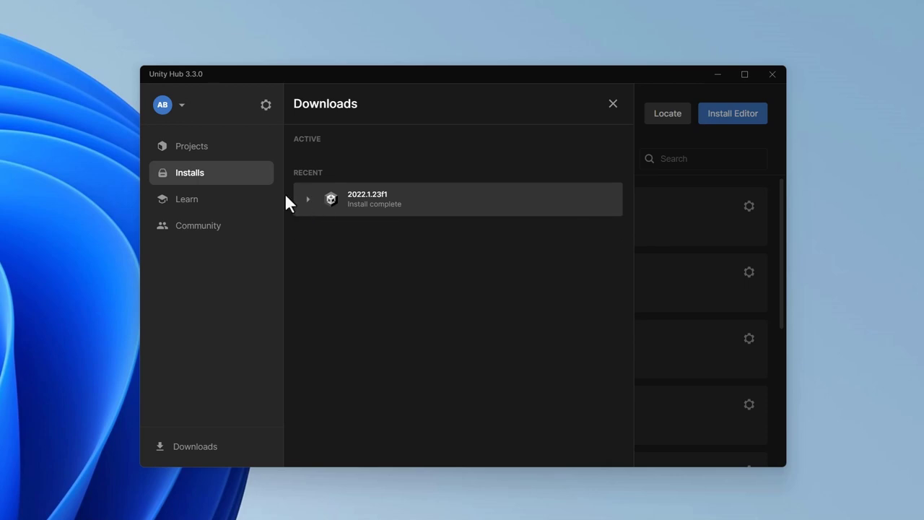
click(191, 155)
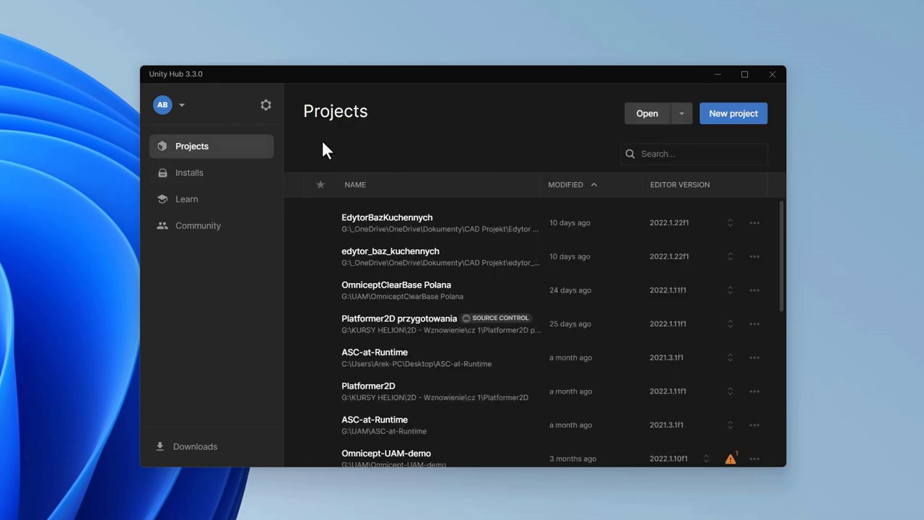
click(744, 117)
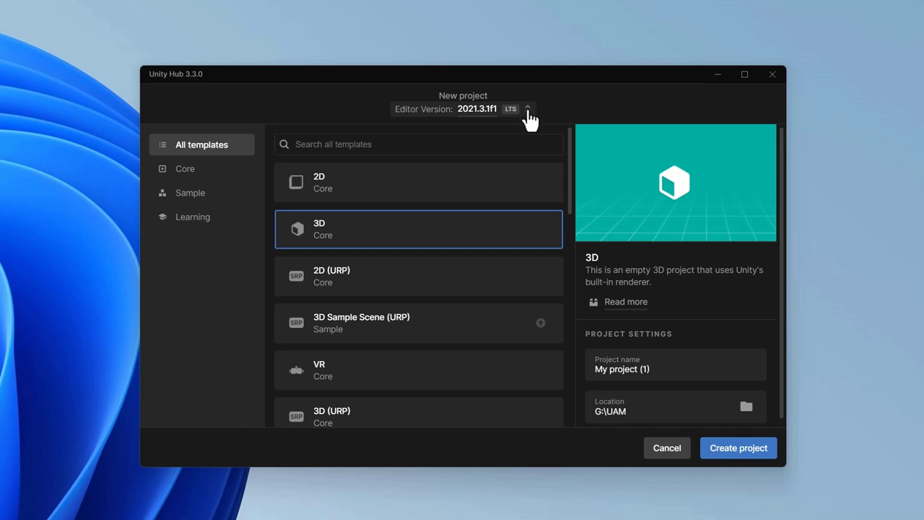
Switch the new project's editor version from 2021.3.1f1 to 2022.1.23f1
click(528, 110)
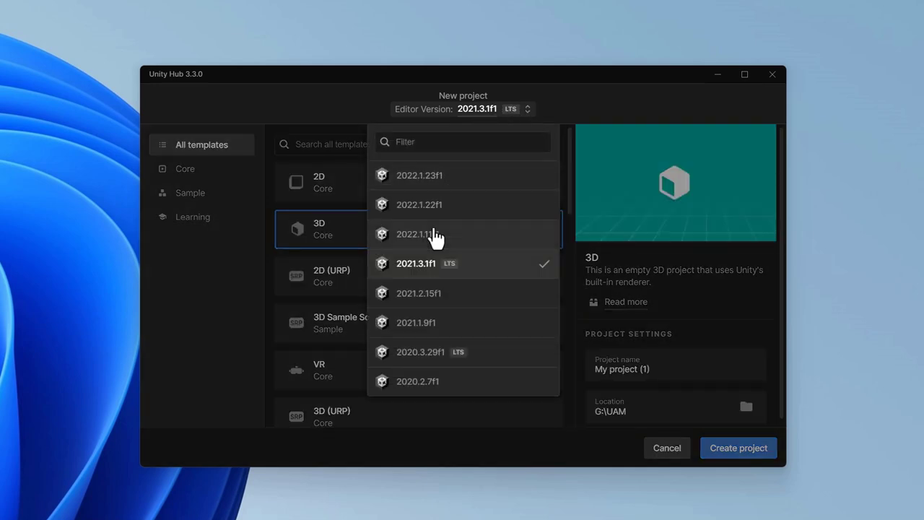
click(443, 184)
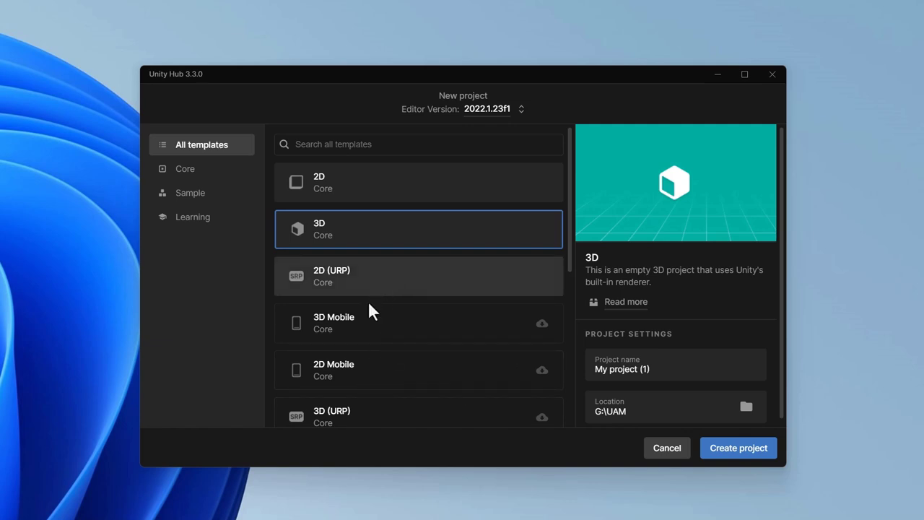
scroll(426, 278, down, 1)
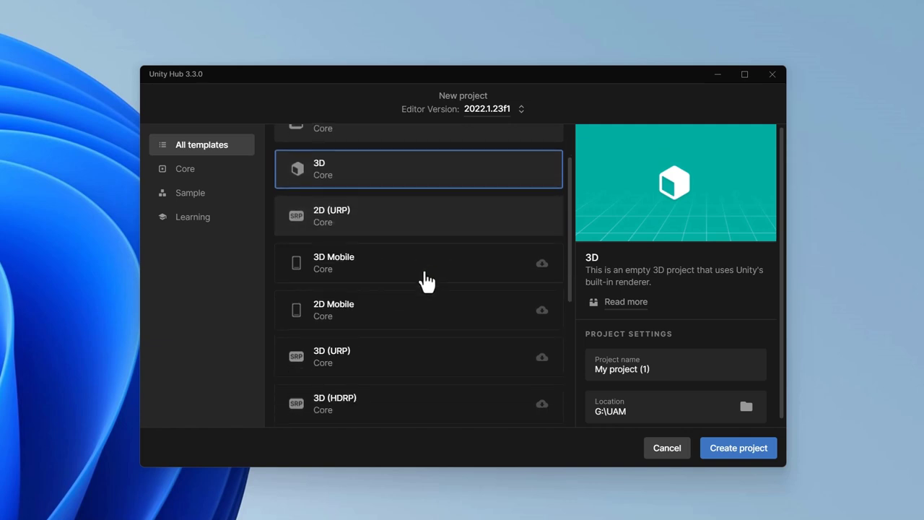
scroll(392, 293, up, 1)
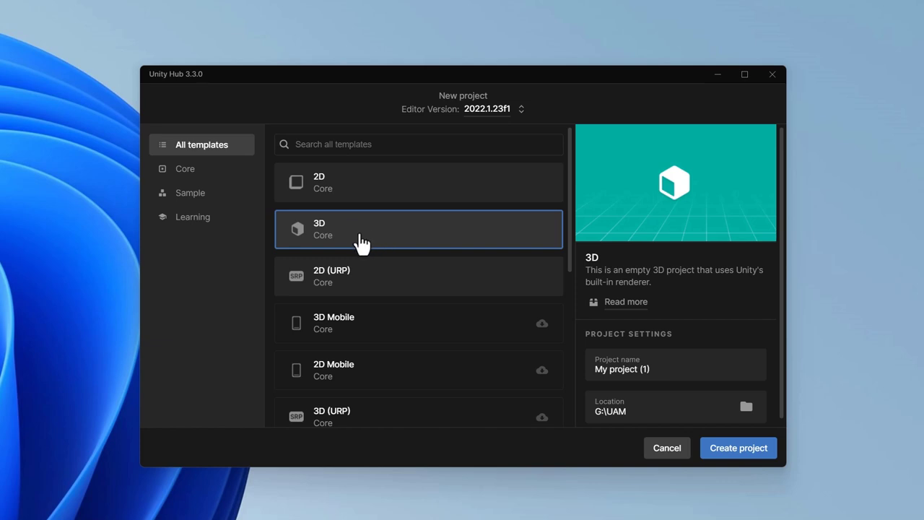
scroll(360, 243, down, 2)
scroll(359, 246, down, 2)
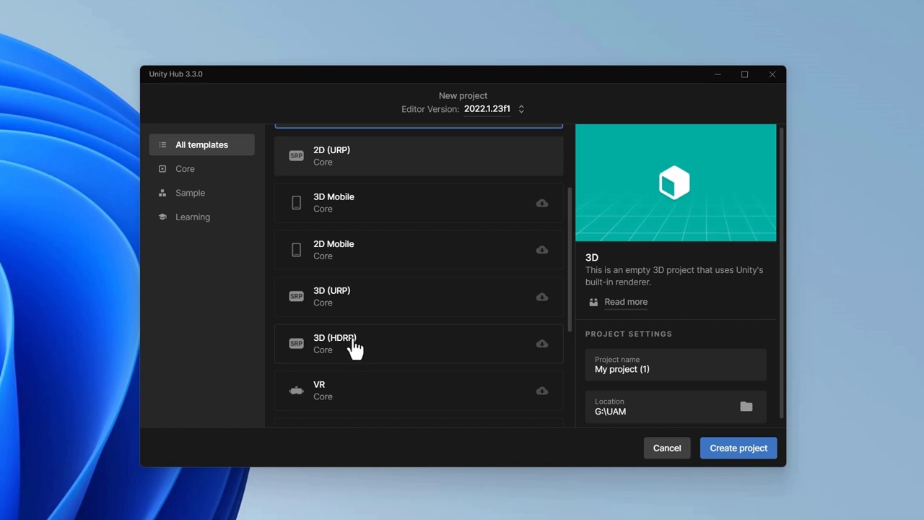
scroll(366, 342, down, 1)
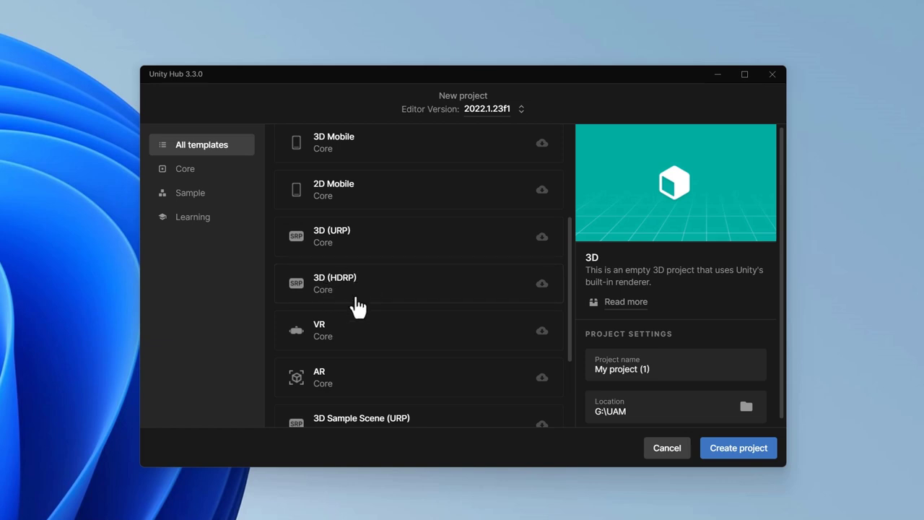
scroll(359, 285, down, 2)
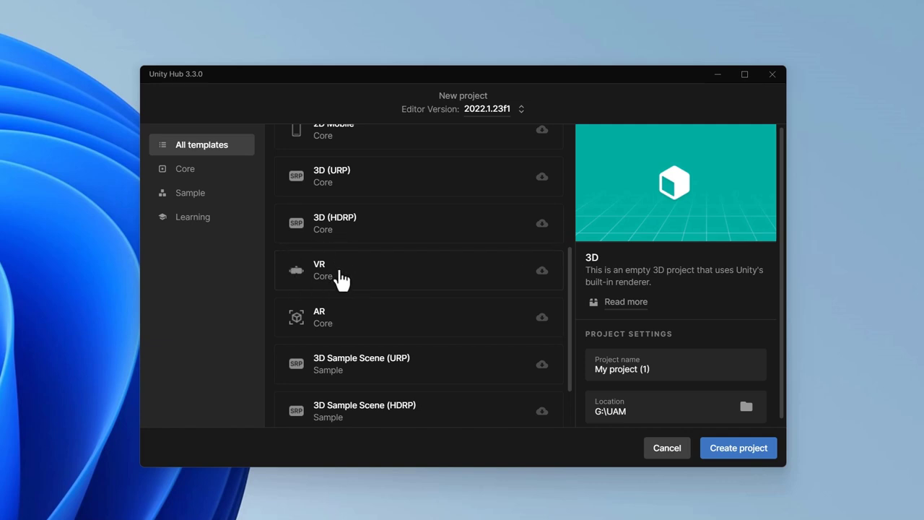
scroll(388, 315, down, 1)
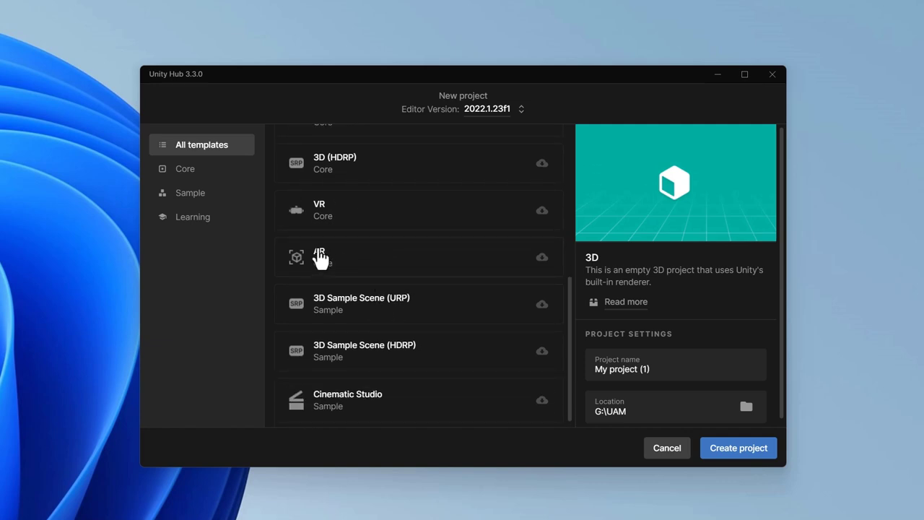
scroll(404, 249, down, 1)
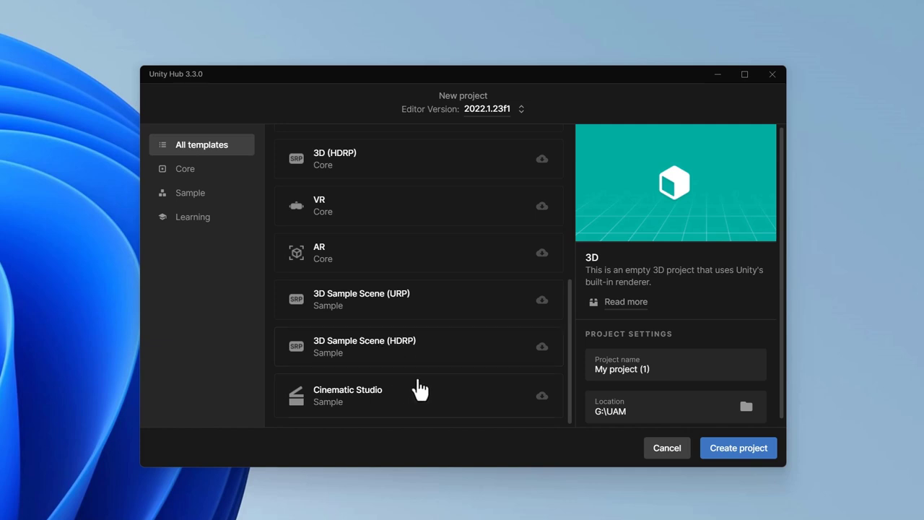
scroll(412, 383, up, 5)
scroll(420, 372, down, 1)
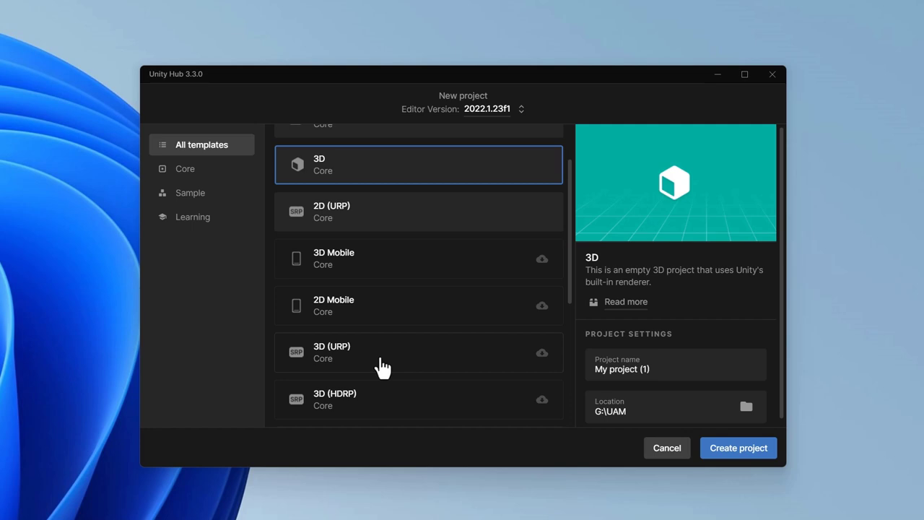
click(383, 368)
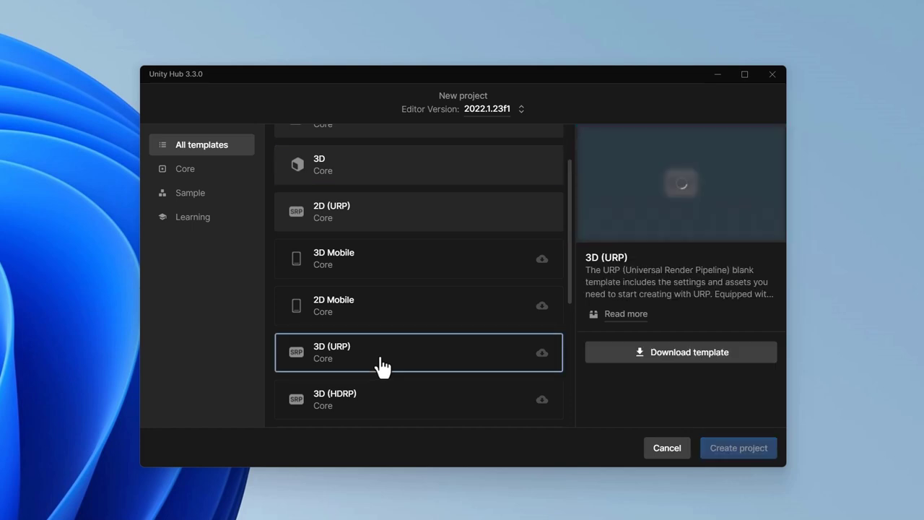
Download the 3D (URP) template and select the default project name 'My project (1)'
click(691, 362)
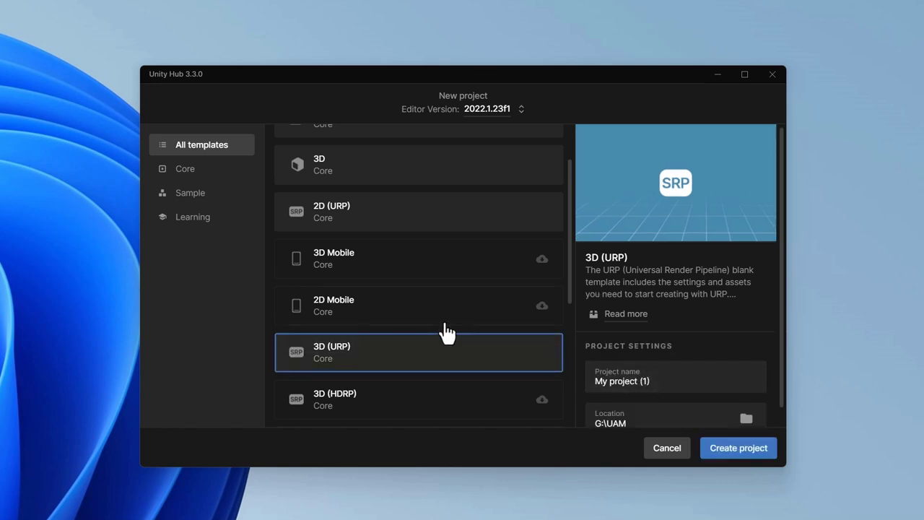
scroll(444, 330, down, 3)
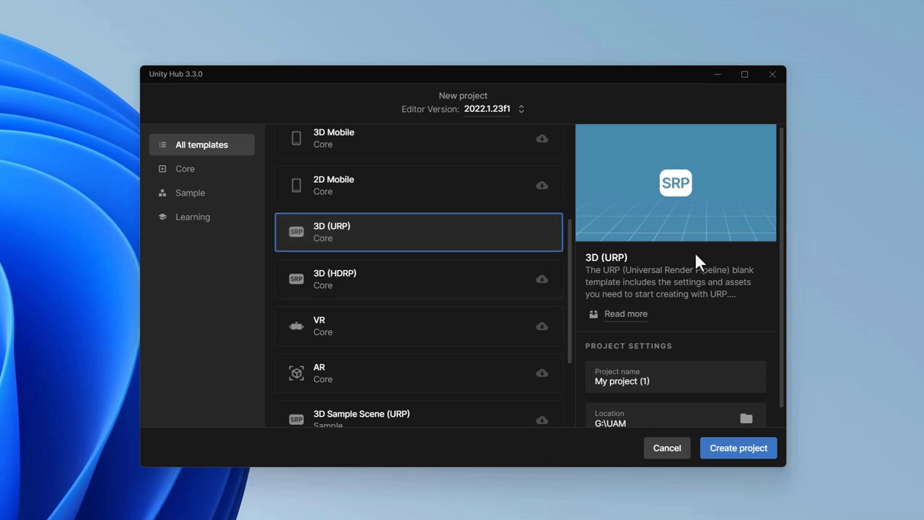
scroll(694, 253, down, 1)
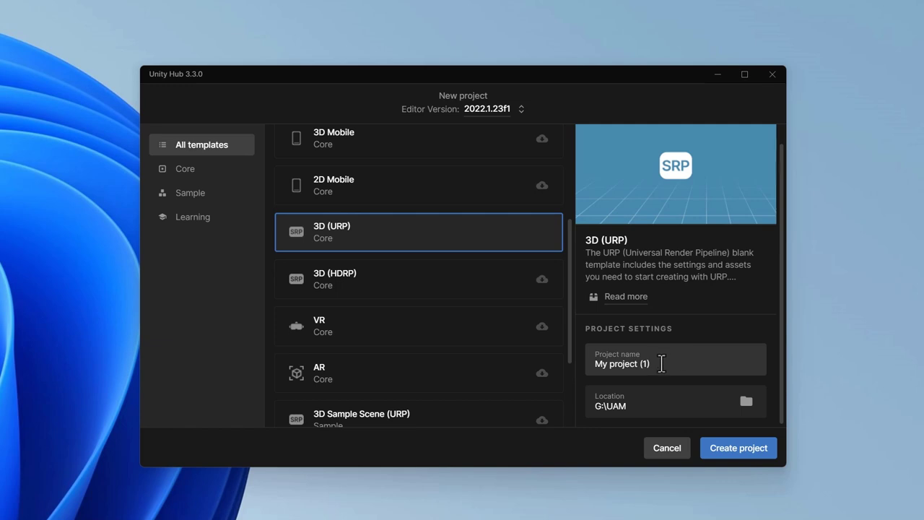
click(660, 365)
key(ctrl+a)
Replace the default name with FPStraining, then correct it to 'FPS-Training'
click(655, 363)
drag(656, 363, 595, 363)
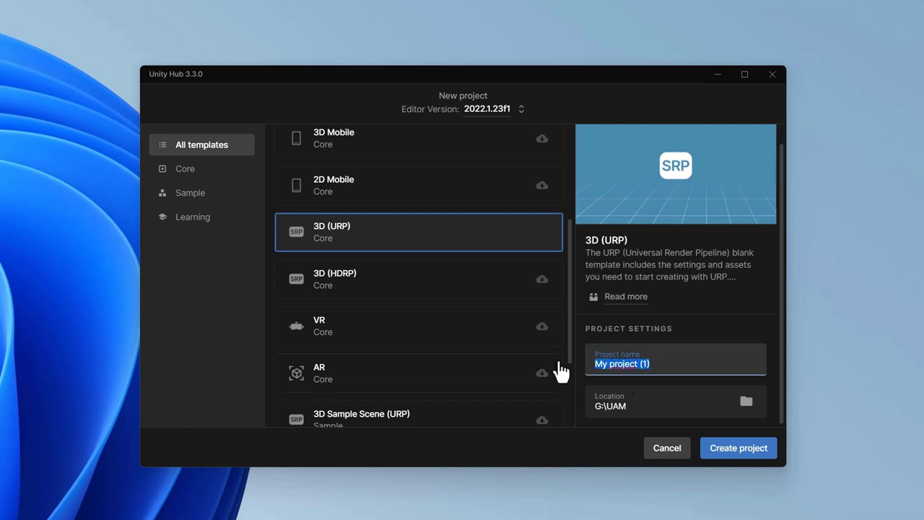
text(FPS)
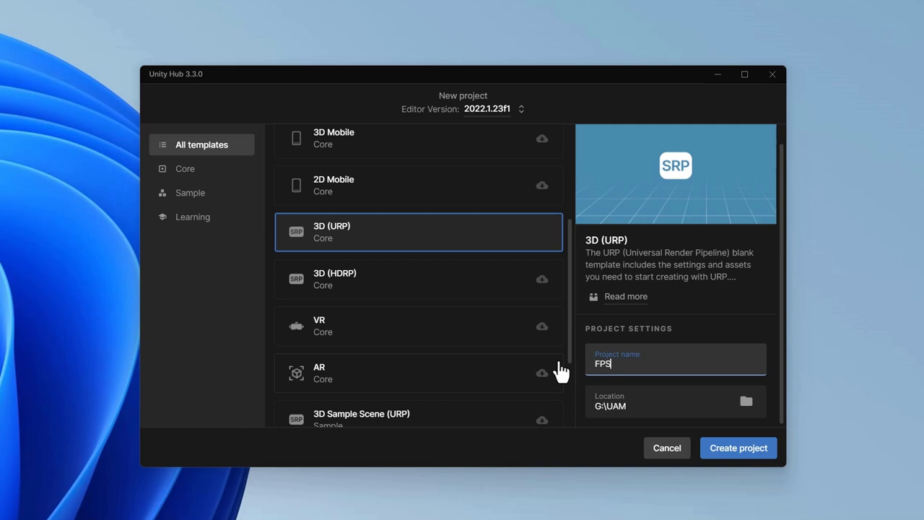
text(train)
text(ing)
click(611, 365)
text(T)
key(Delete)
key(BackSpace)
text(-)
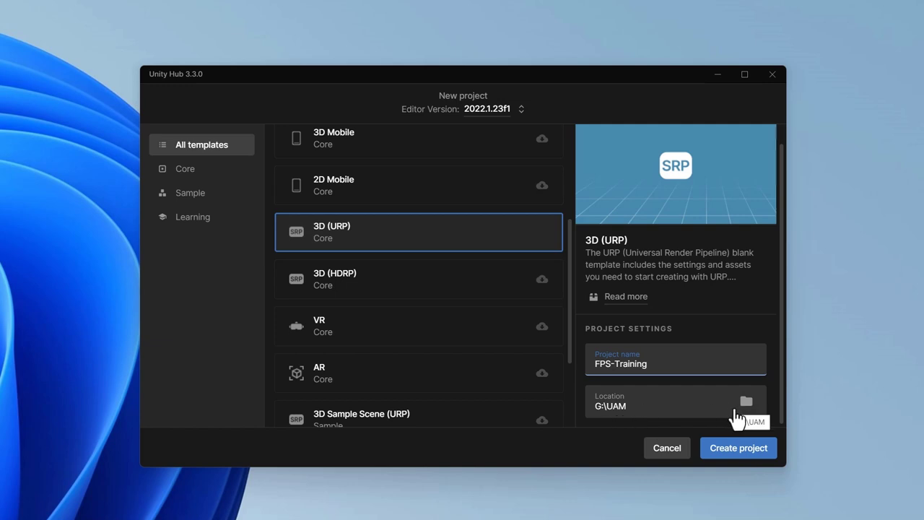
Set the location to G:\KURSY HELION\3D - Wznowienie, keep editor 2022.1.23f1, and create the project
click(731, 401)
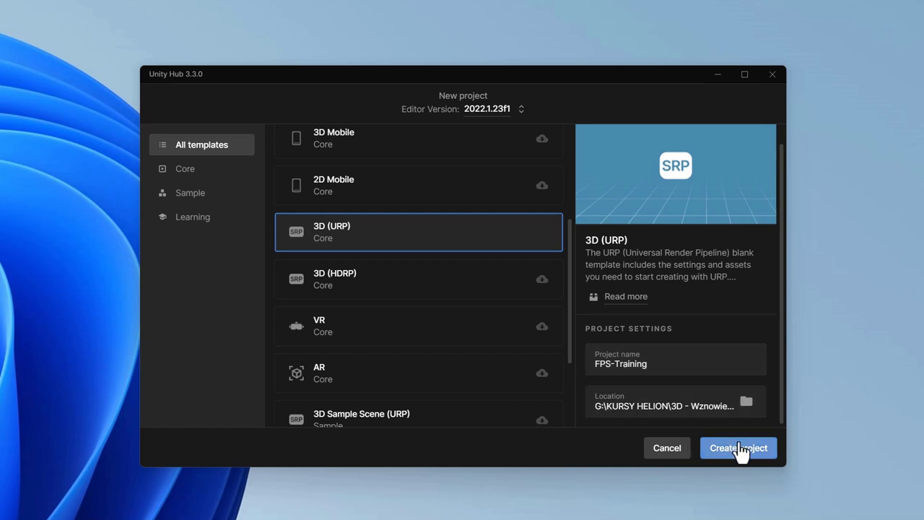
click(515, 112)
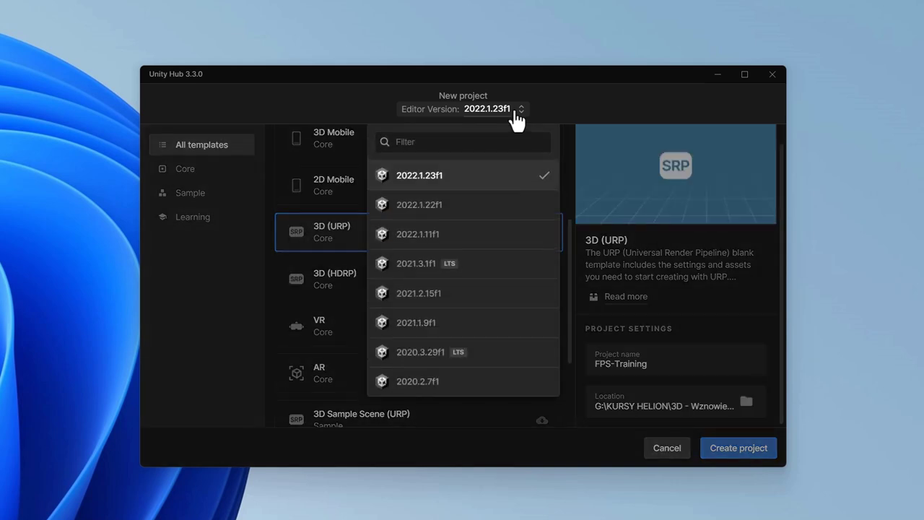
click(448, 186)
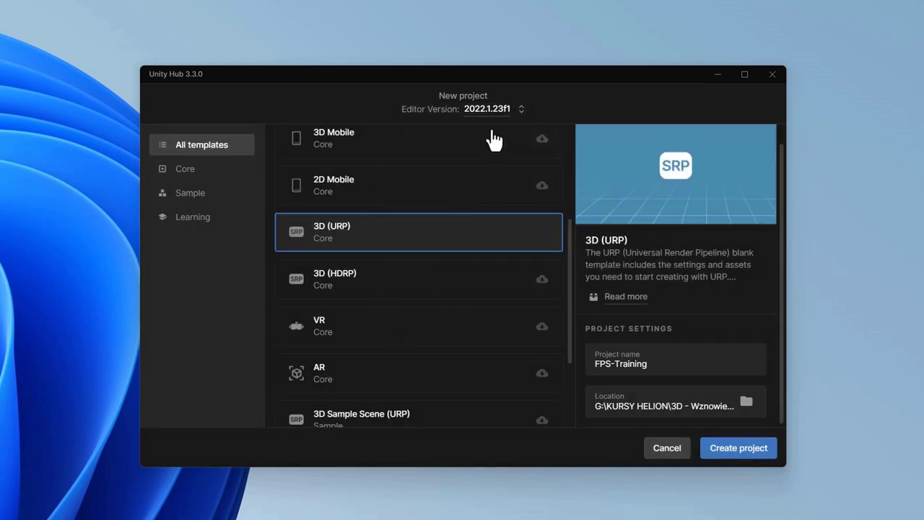
click(739, 448)
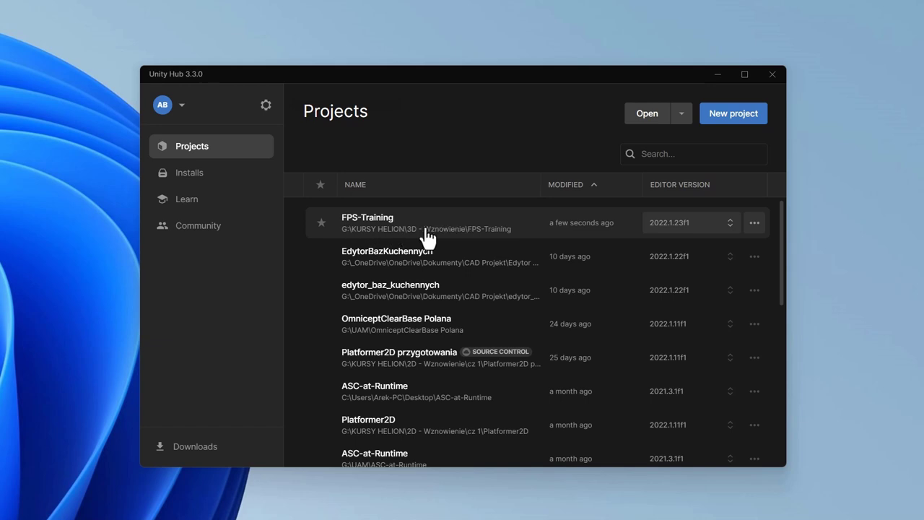
Open FPS-Training in the editor and minimize Unity Hub
click(506, 216)
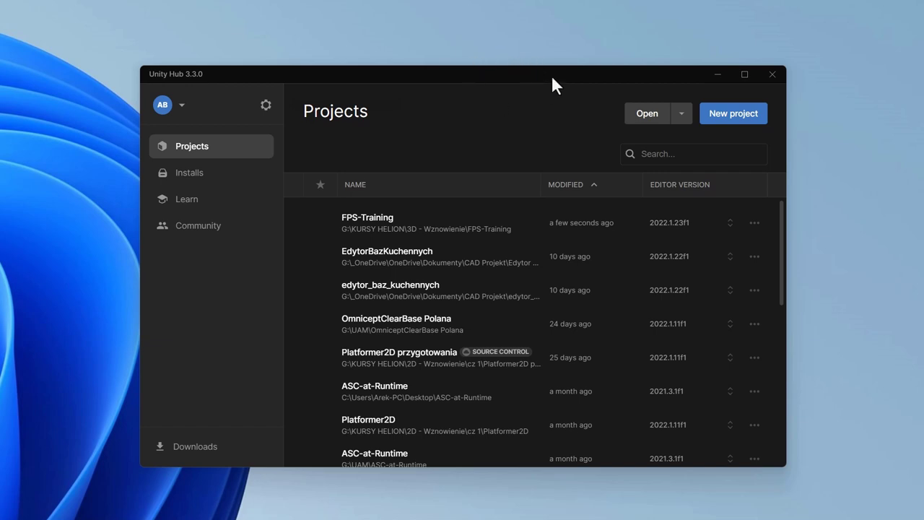
click(716, 73)
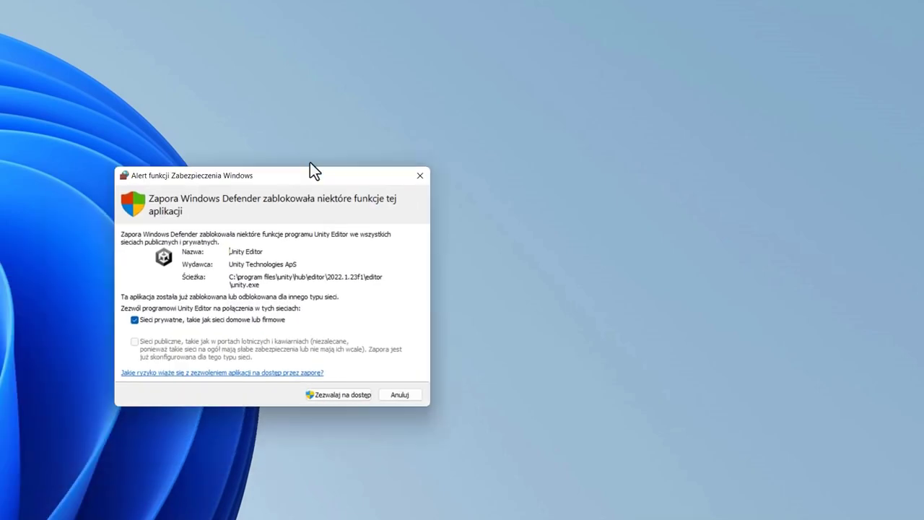
Move the firewall alert to the centre and allow Unity Editor on private networks
drag(303, 175, 420, 116)
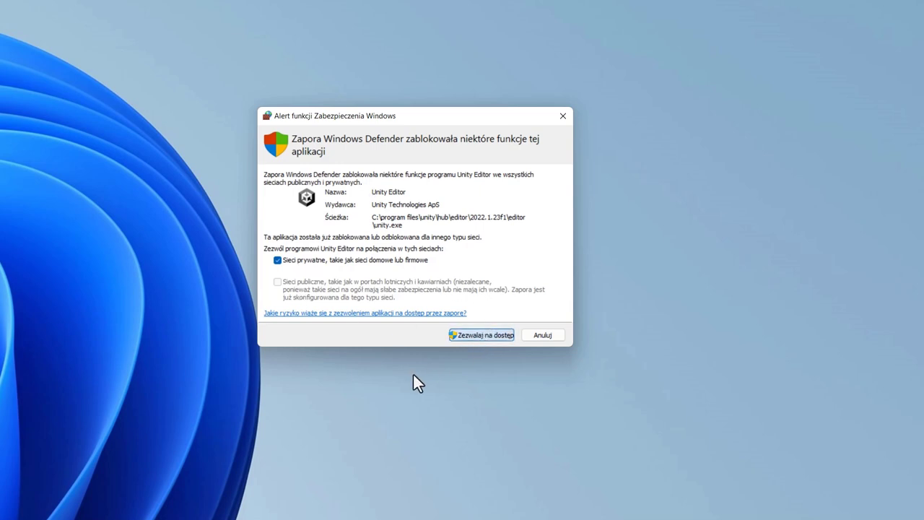
key(Return)
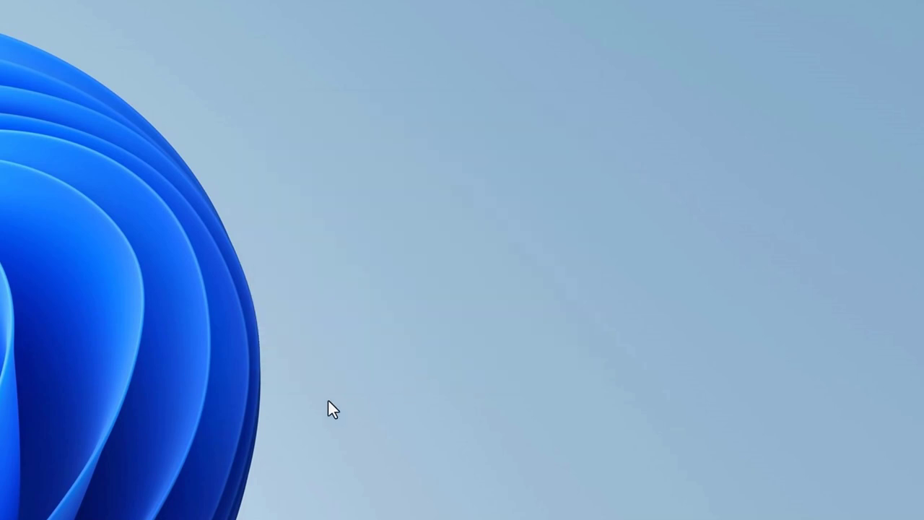